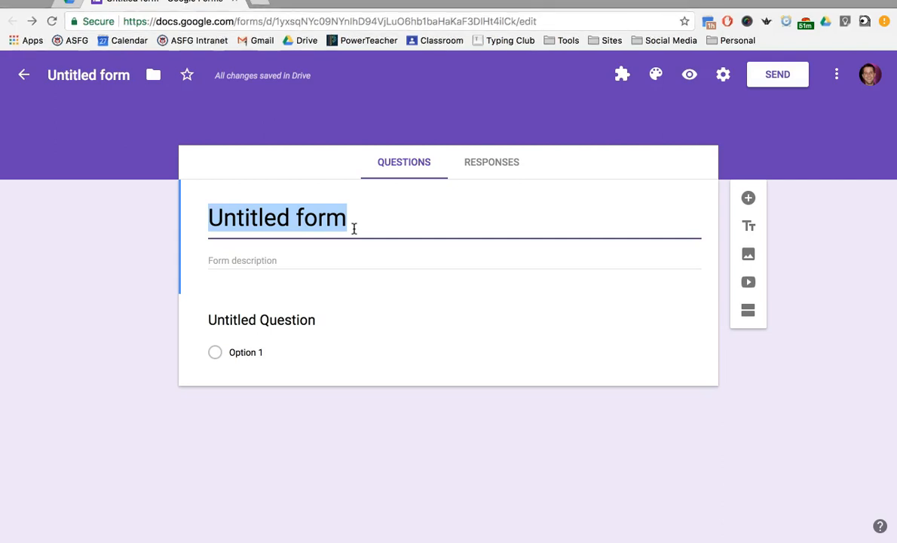
Title the form and its file "Period 1" and name the first question "Period"
{"action": "type", "text": "Period 1"}
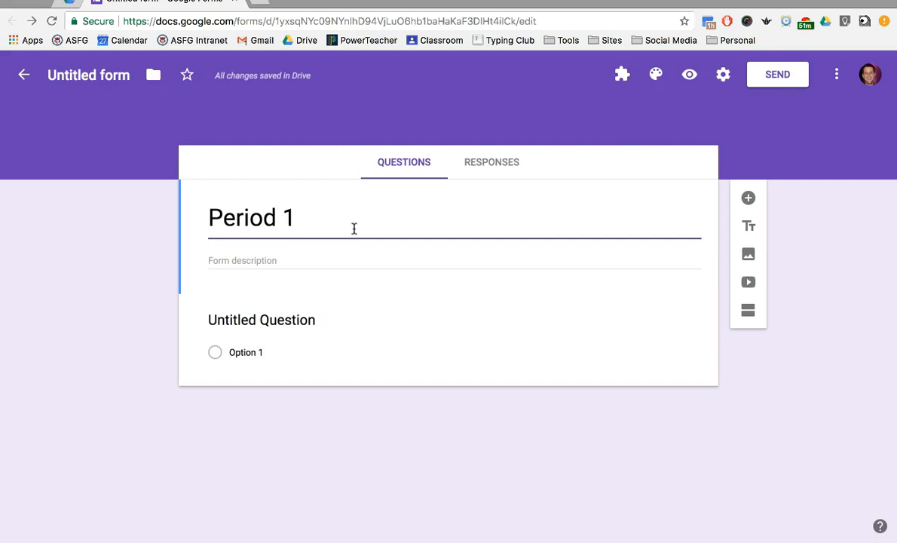
{"action": "left_click", "coordinate": [98, 74]}
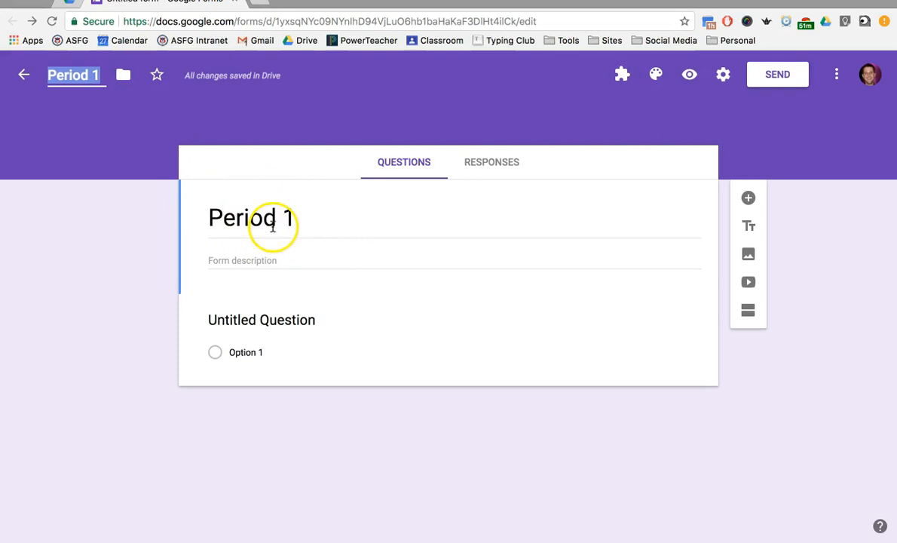
{"action": "left_click", "coordinate": [335, 326]}
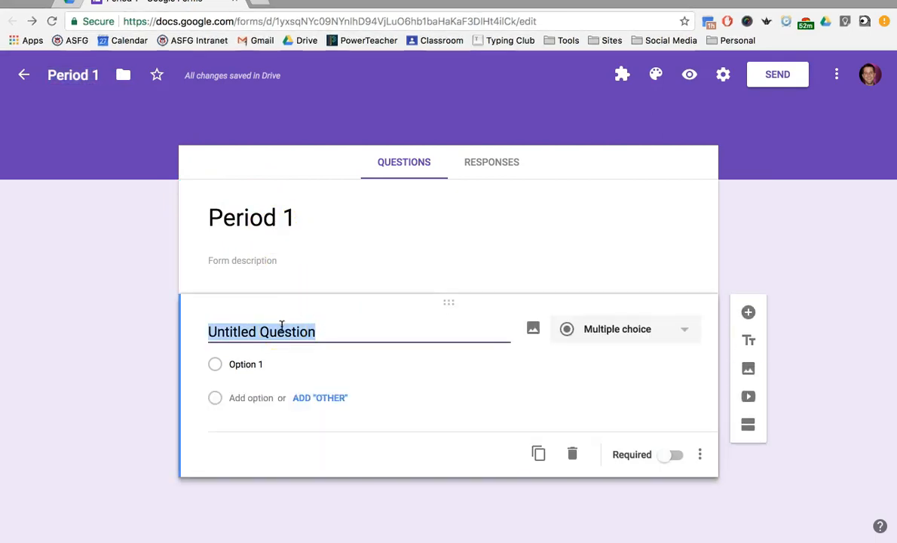
{"action": "type", "text": "Period"}
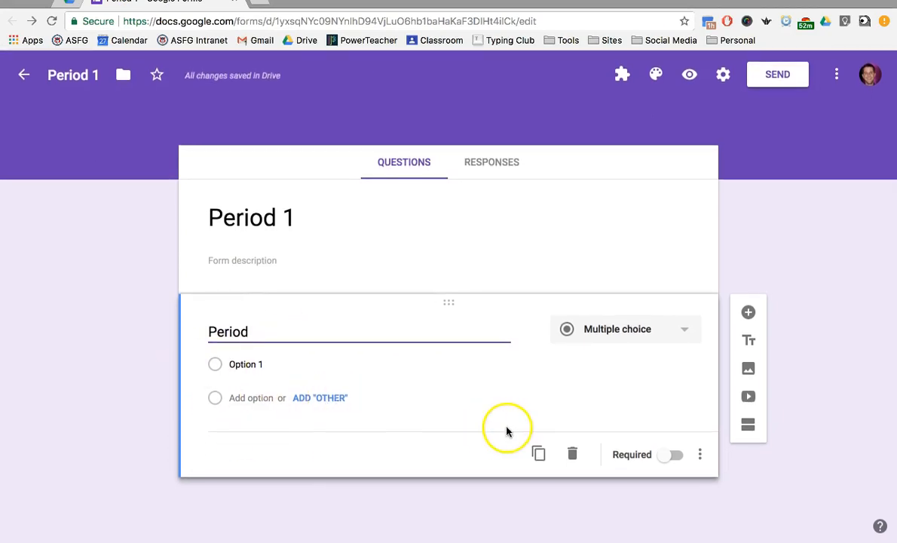
Add a second question titled "Students:" with checkboxes as its answer type
{"action": "left_click", "coordinate": [747, 313]}
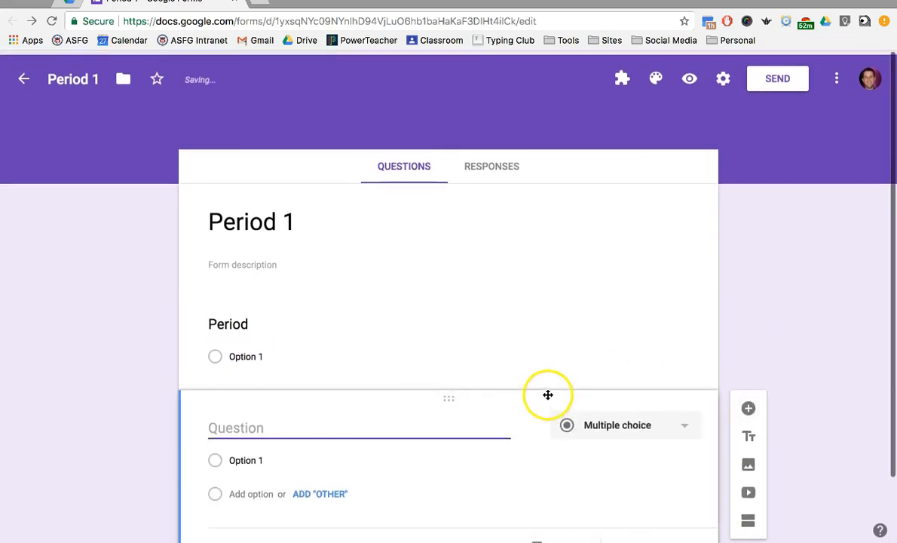
{"action": "type", "text": "STu"}
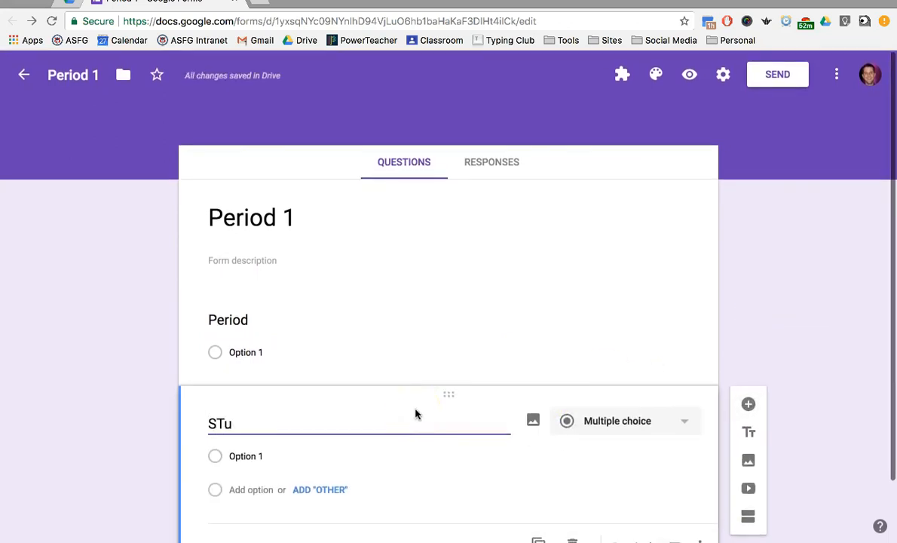
{"action": "type", "text": "dents"}
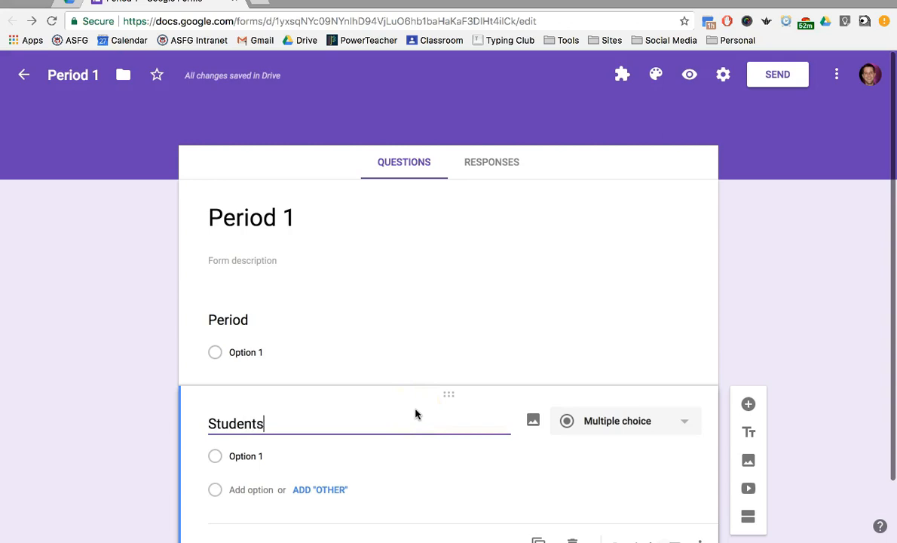
{"action": "type", "text": ":"}
{"action": "scroll", "coordinate": [372, 352], "scroll_direction": "down", "scroll_amount": 2}
Fill the Students question with five checkbox options, each holding one student's first name
{"action": "left_click", "coordinate": [279, 375]}
{"action": "type", "text": "mike"}
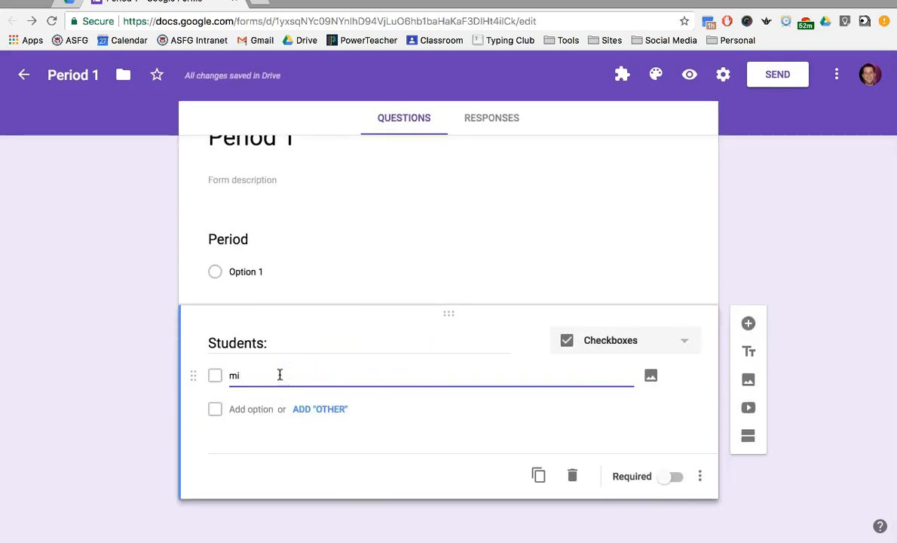
{"action": "key", "text": "Tab"}
{"action": "key", "text": "Tab"}
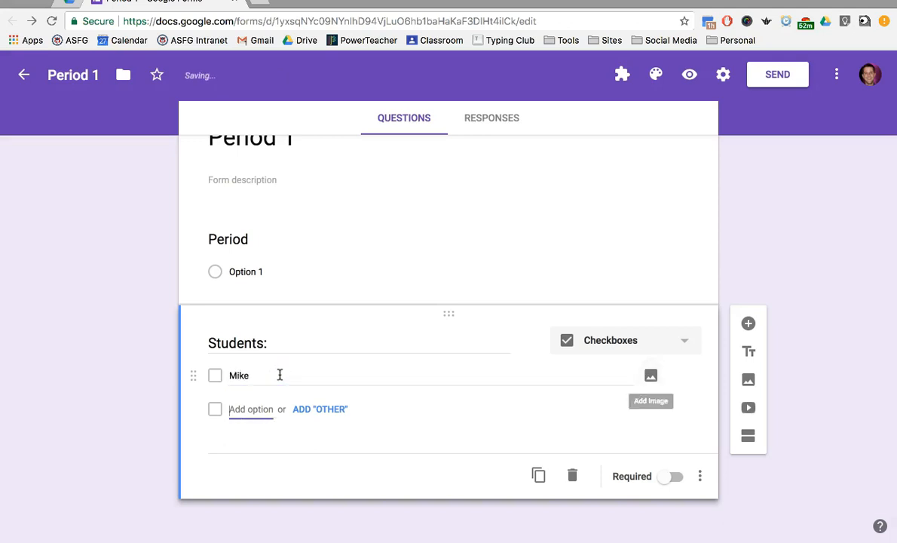
{"action": "type", "text": "Jen"}
{"action": "key", "text": "Tab"}
{"action": "key", "text": "Tab"}
{"action": "key", "text": "Tab"}
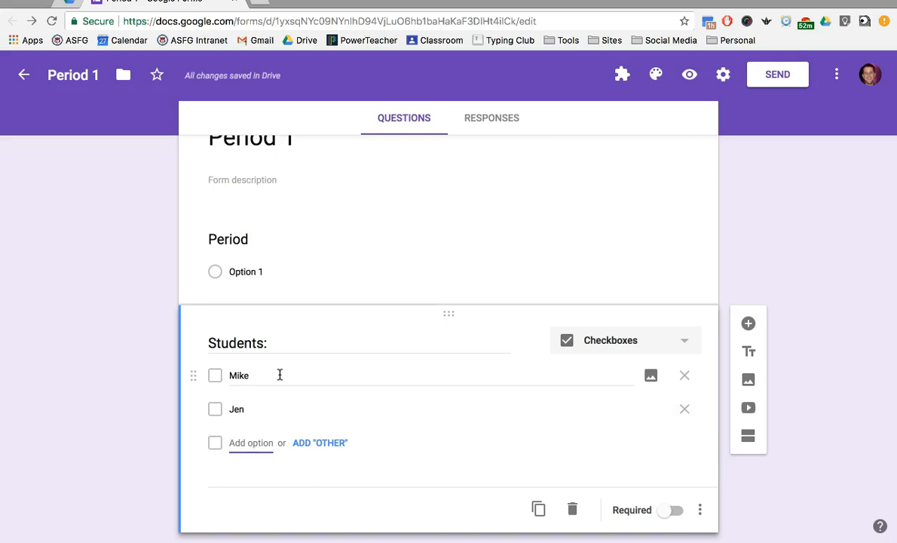
{"action": "type", "text": "Joseq"}
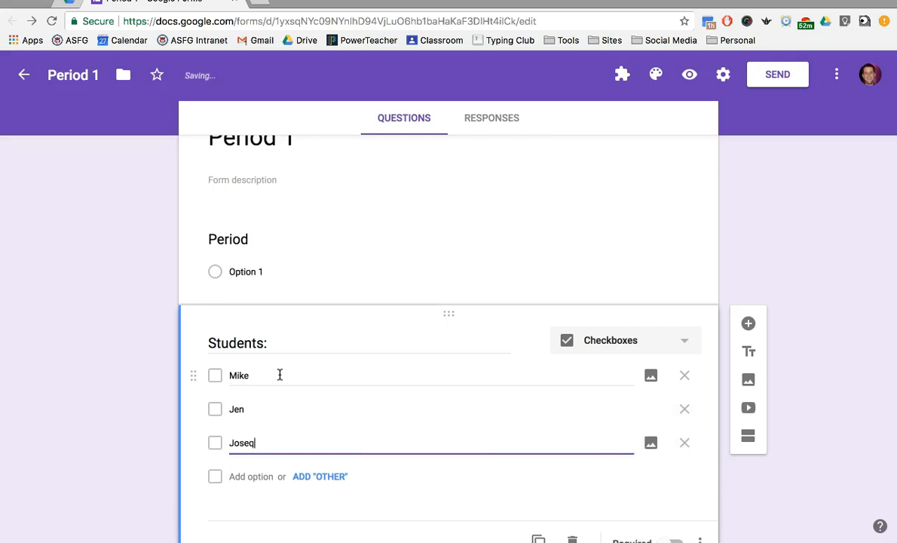
{"action": "key", "text": "Tab"}
{"action": "key", "text": "Tab"}
{"action": "key", "text": "Tab"}
{"action": "type", "text": "Jul"}
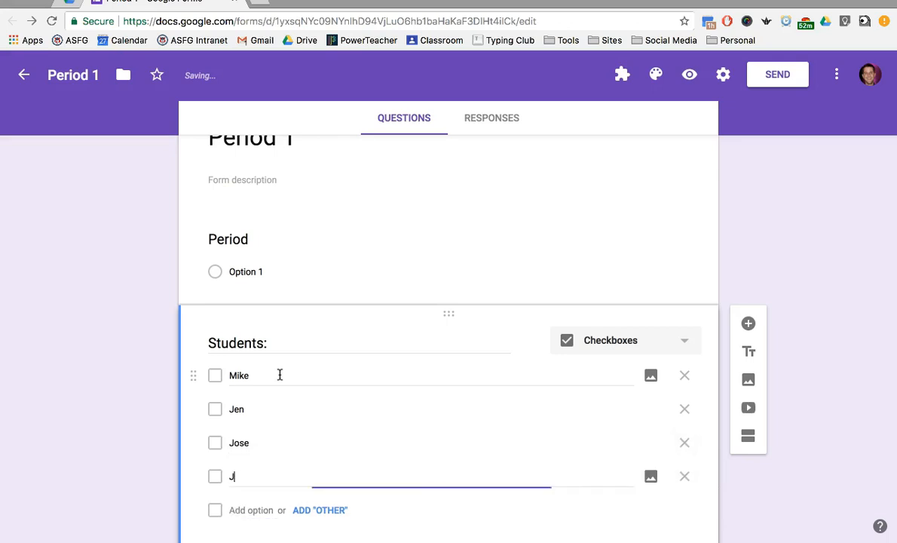
{"action": "key", "text": "Tab"}
{"action": "key", "text": "Tab"}
{"action": "key", "text": "Tab"}
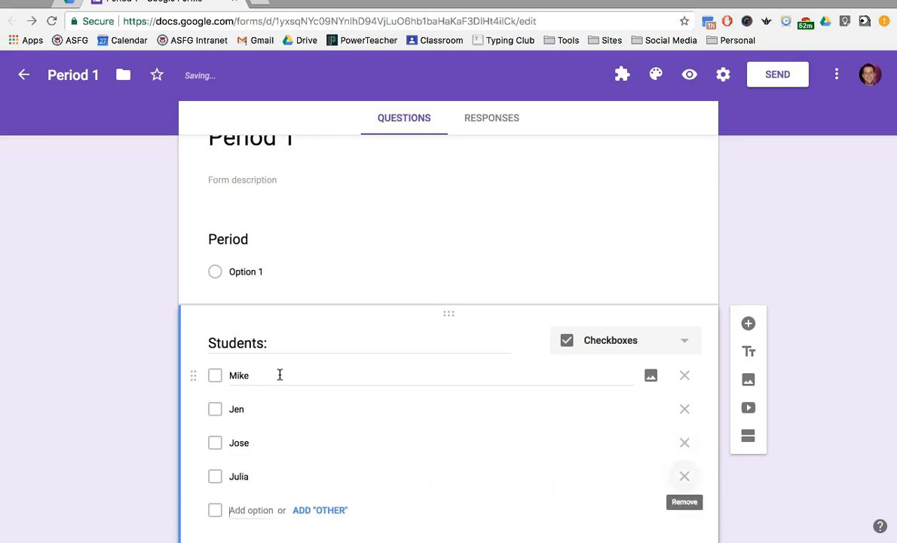
{"action": "type", "text": "Jack"}
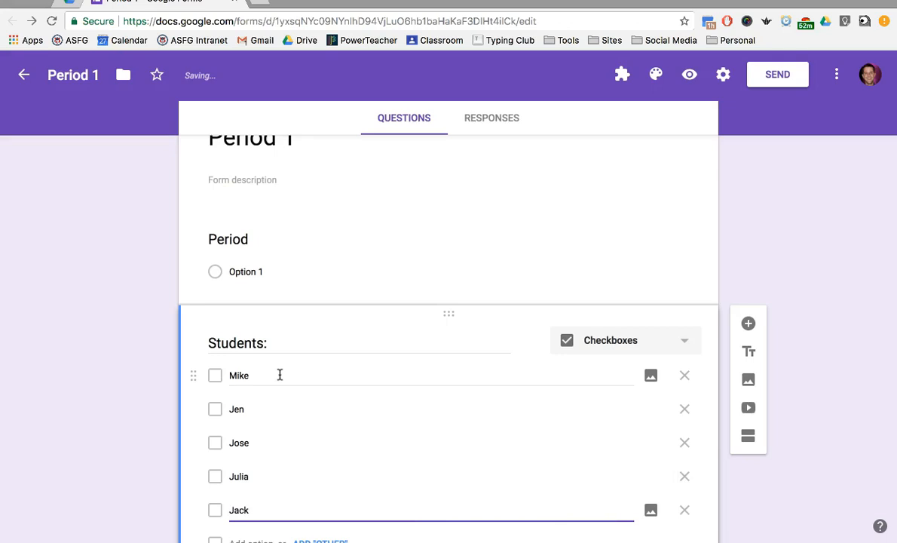
Add a checkboxes question titled "Oberservations" below the Students question
{"action": "scroll", "coordinate": [280, 375], "scroll_direction": "down", "scroll_amount": 4}
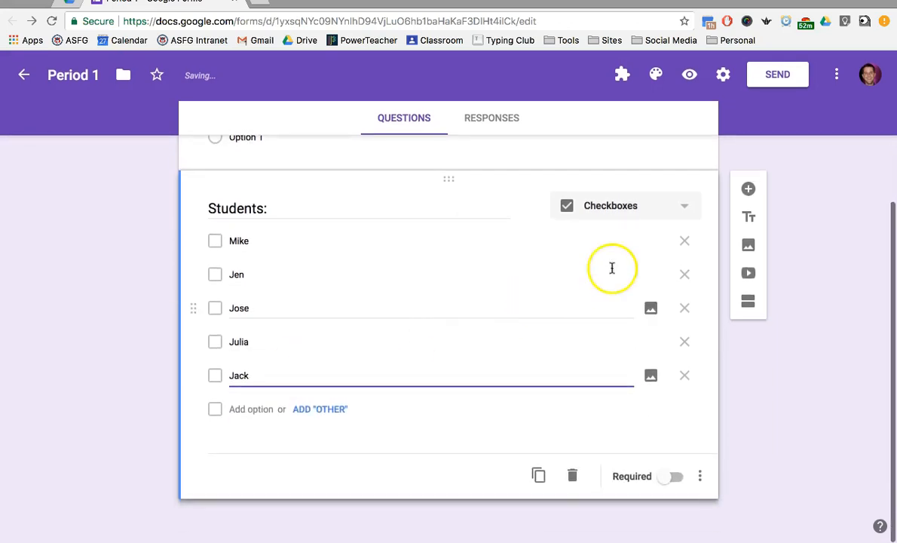
{"action": "left_click", "coordinate": [747, 187]}
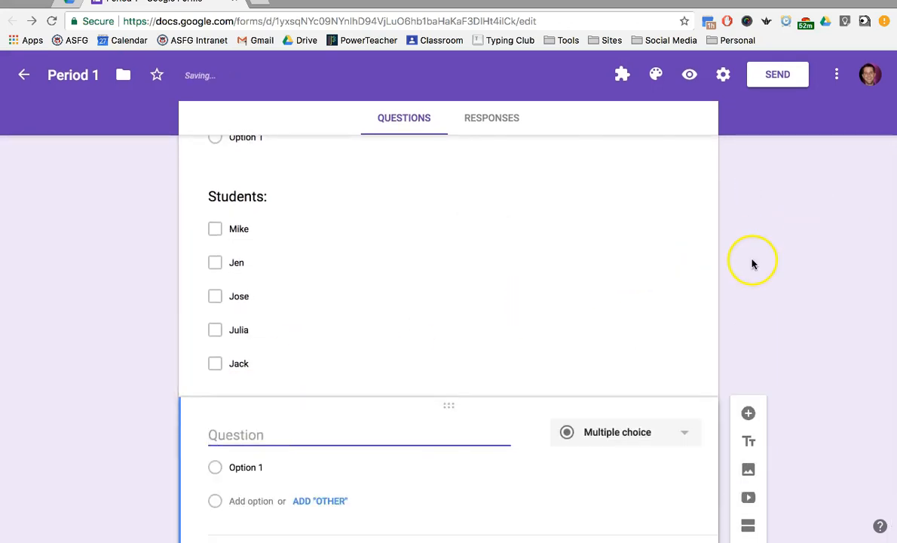
{"action": "left_click", "coordinate": [688, 361]}
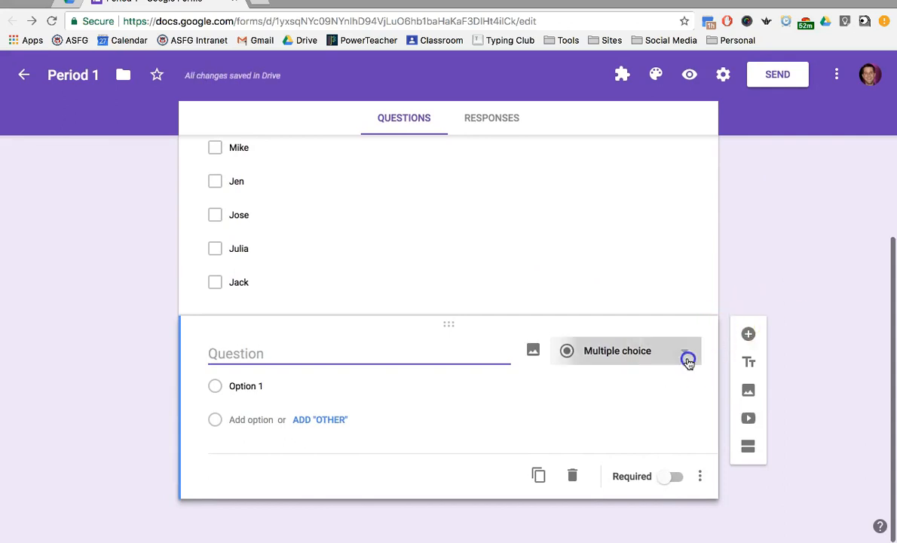
{"action": "left_click", "coordinate": [647, 276]}
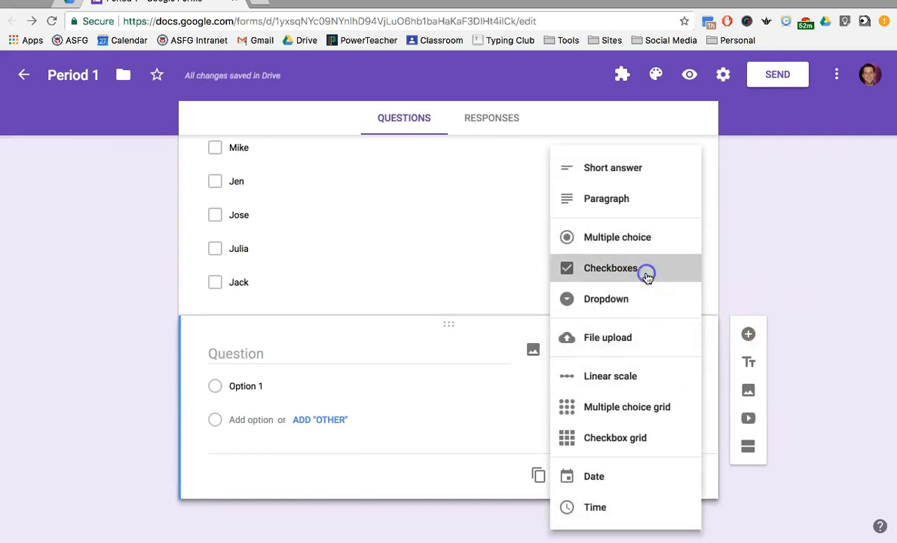
{"action": "left_click", "coordinate": [289, 354]}
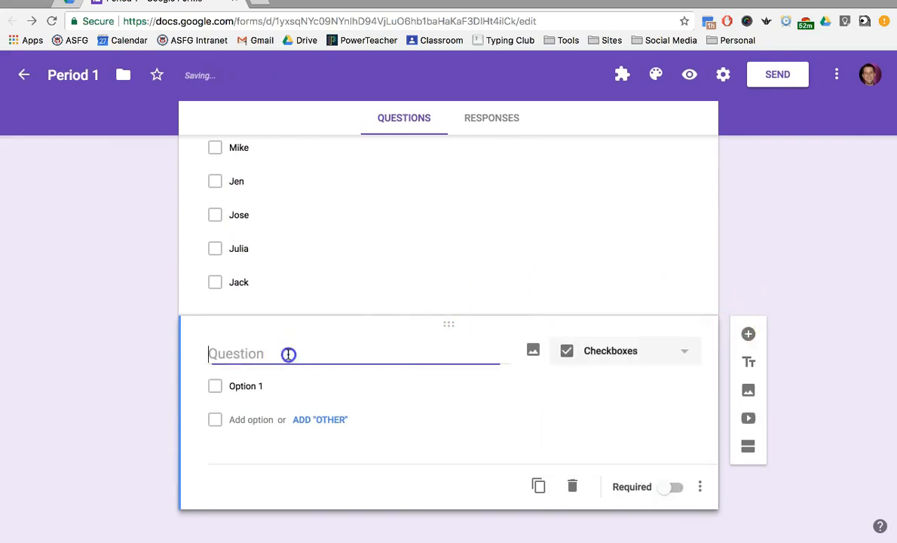
{"action": "type", "text": "Oberservations"}
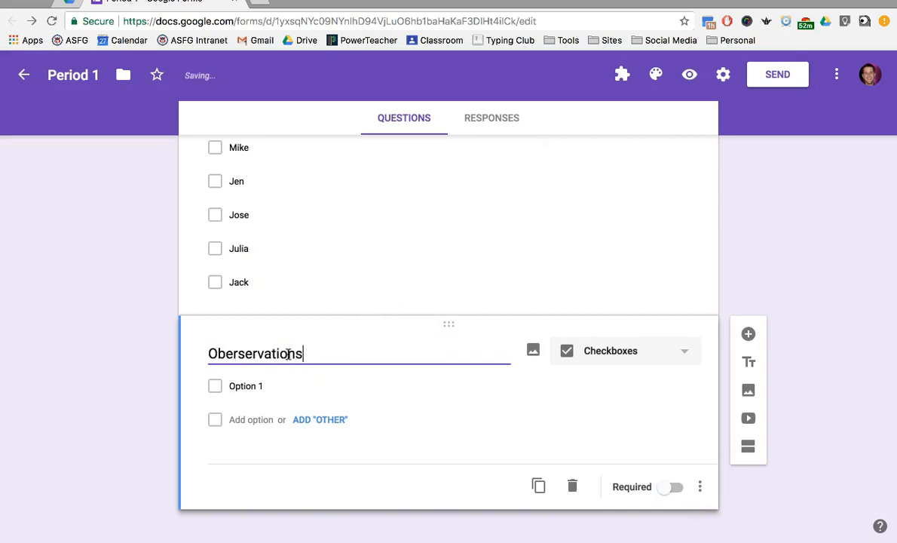
Enter the observation options "Great Effort", "Added in Strong Verbs" and "Not Prepared"
{"action": "left_click", "coordinate": [256, 387]}
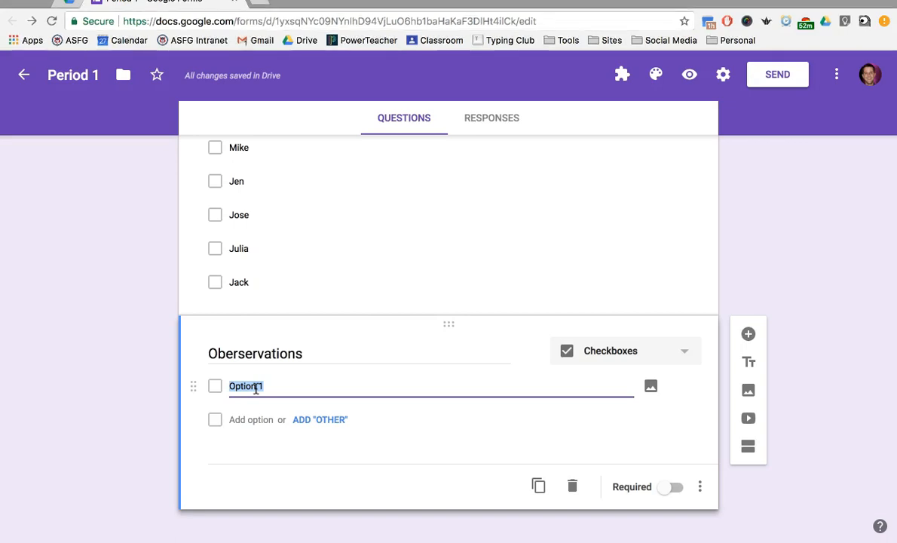
{"action": "type", "text": "Great Effort"}
{"action": "left_click", "coordinate": [243, 419]}
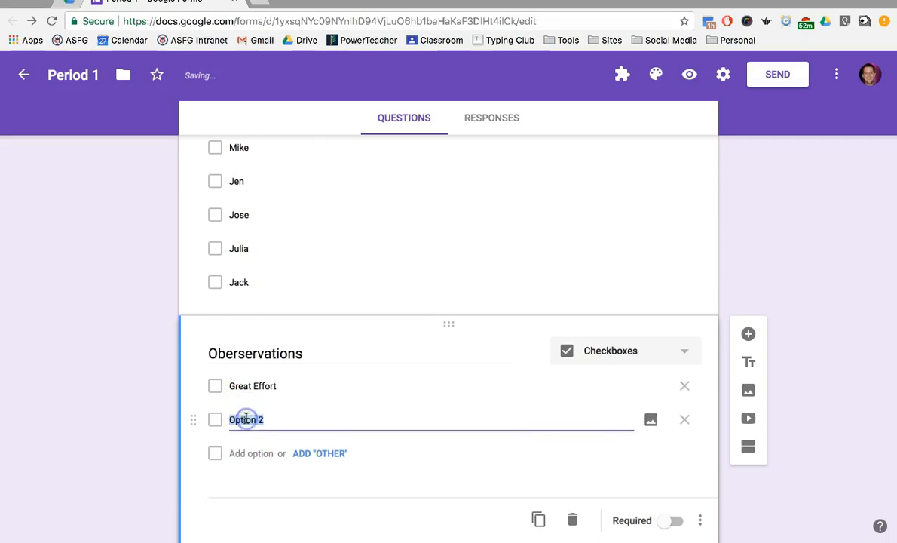
{"action": "type", "text": "Added in"}
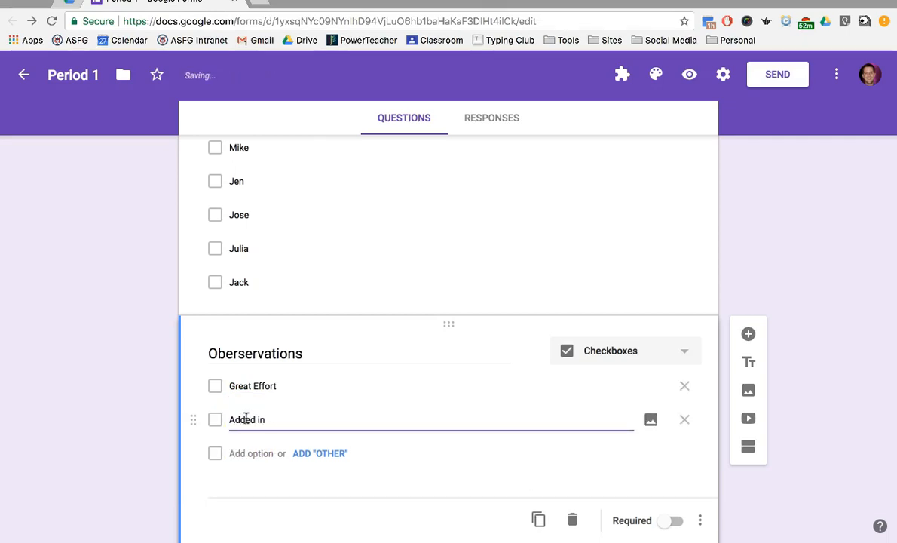
{"action": "type", "text": " Strong Verbs"}
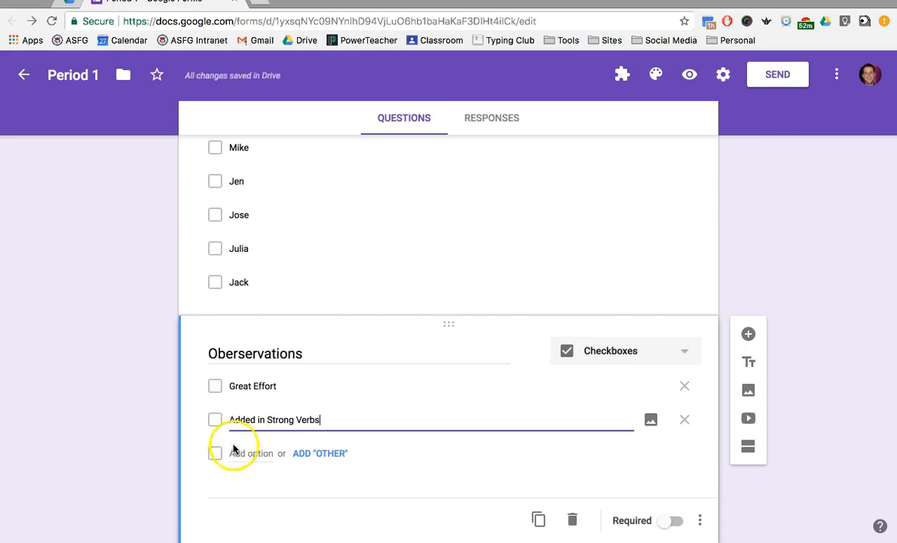
{"action": "left_click", "coordinate": [234, 453]}
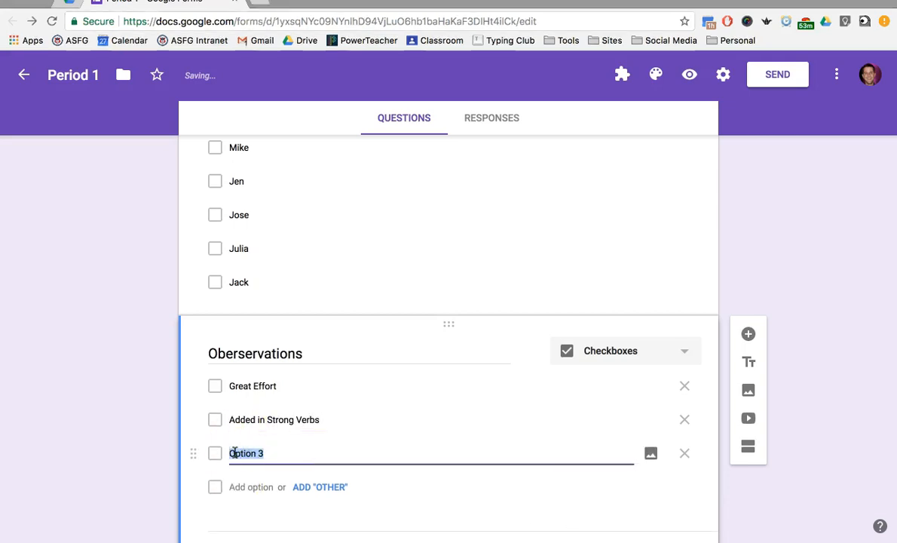
{"action": "type", "text": "Not "}
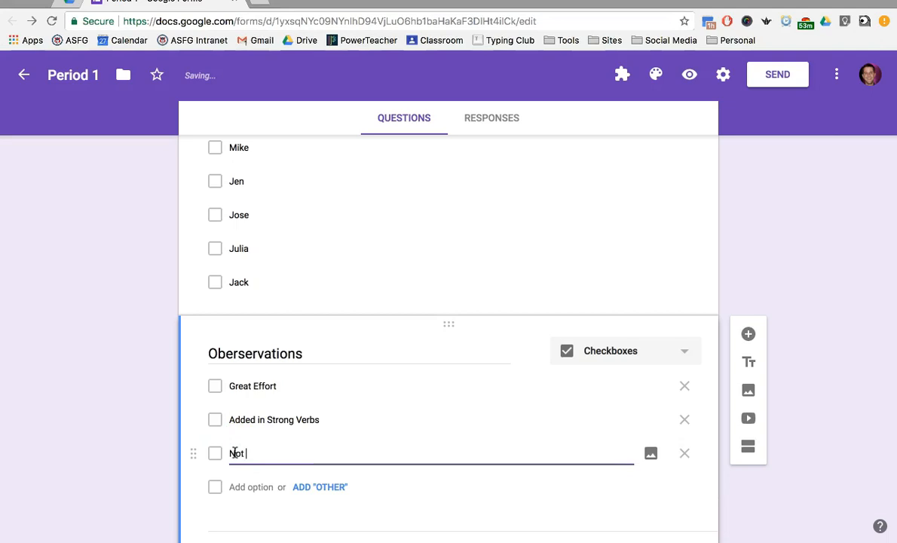
{"action": "type", "text": "Prepared"}
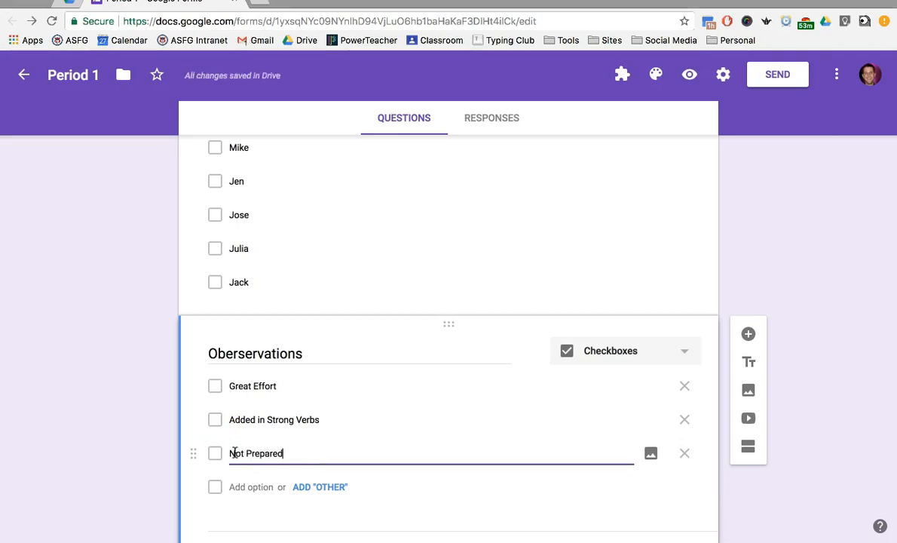
Add a linear scale question titled "Participation" below the observations question
{"action": "scroll", "coordinate": [235, 453], "scroll_direction": "down", "scroll_amount": 2}
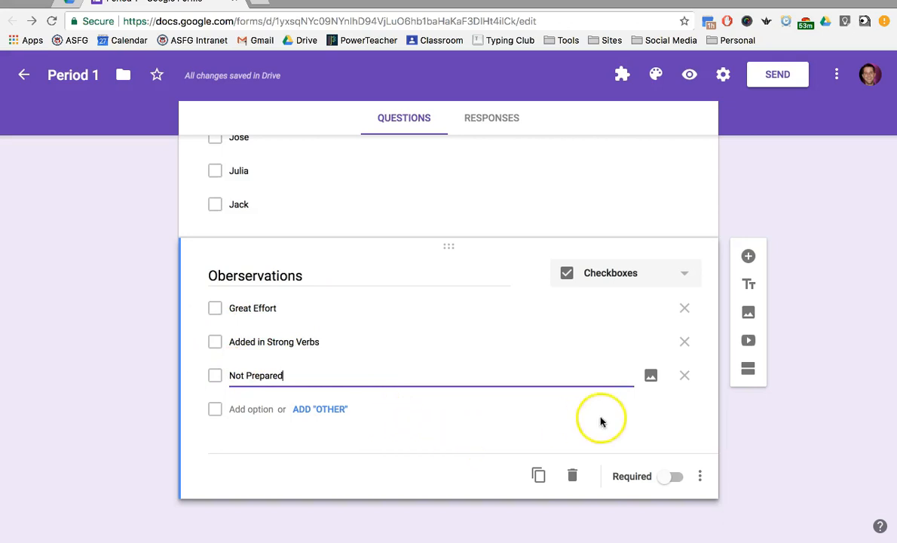
{"action": "left_click", "coordinate": [751, 264]}
{"action": "left_click", "coordinate": [686, 354]}
{"action": "left_click", "coordinate": [664, 376]}
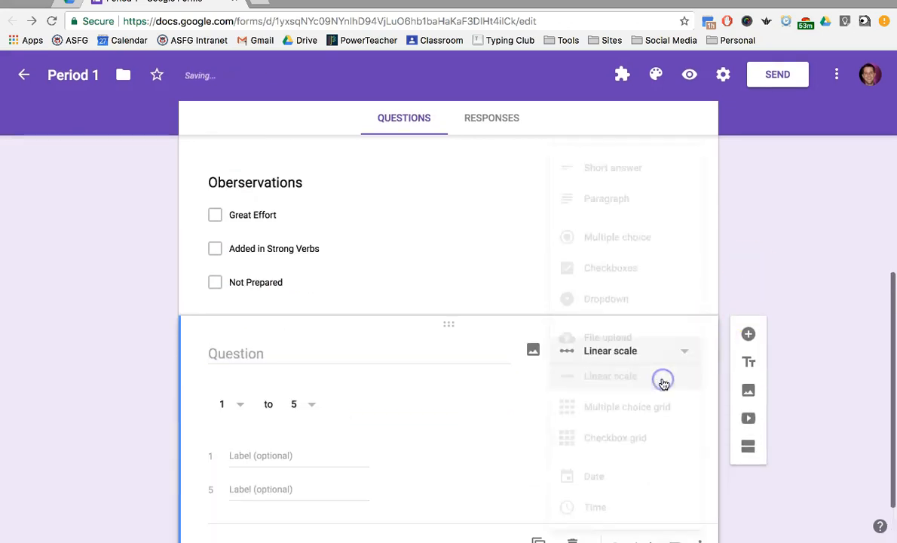
{"action": "left_click", "coordinate": [307, 359]}
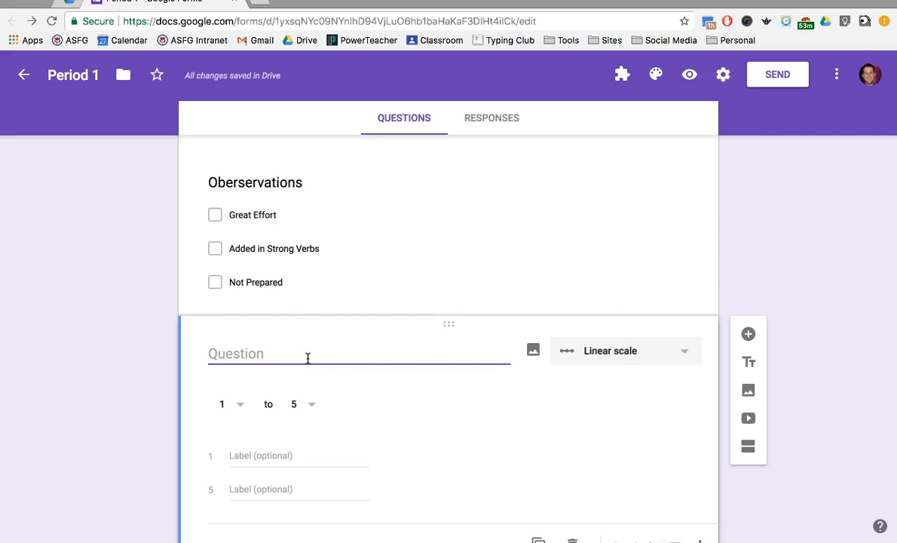
{"action": "type", "text": "Part"}
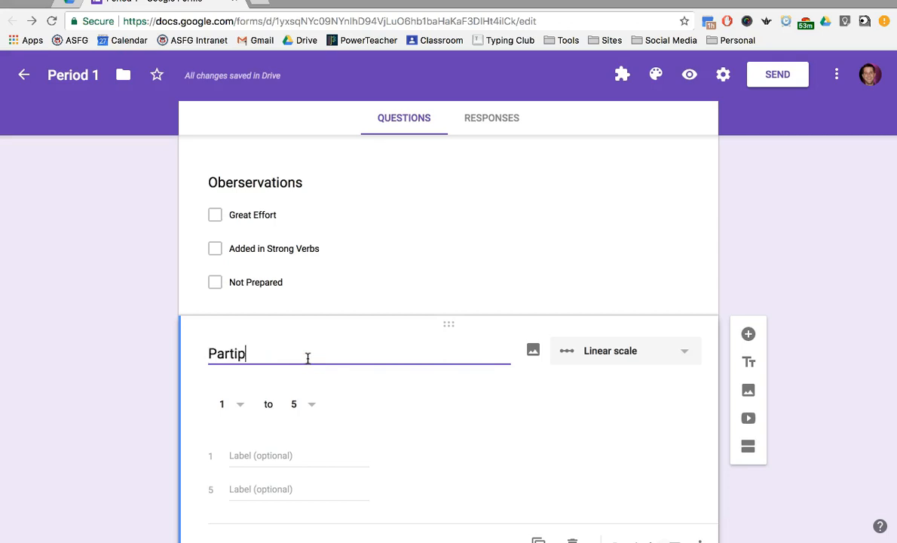
{"action": "type", "text": "icipation"}
Set the Participation scale's upper limit to 5 and label 1 as "None" and 5 as "Excellent"
{"action": "left_click", "coordinate": [311, 405]}
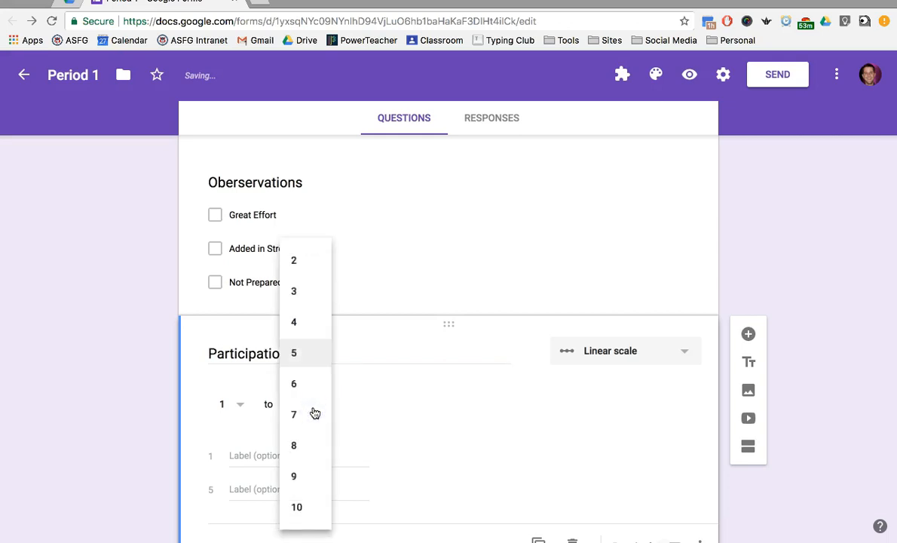
{"action": "left_click", "coordinate": [305, 355]}
{"action": "left_click", "coordinate": [280, 452]}
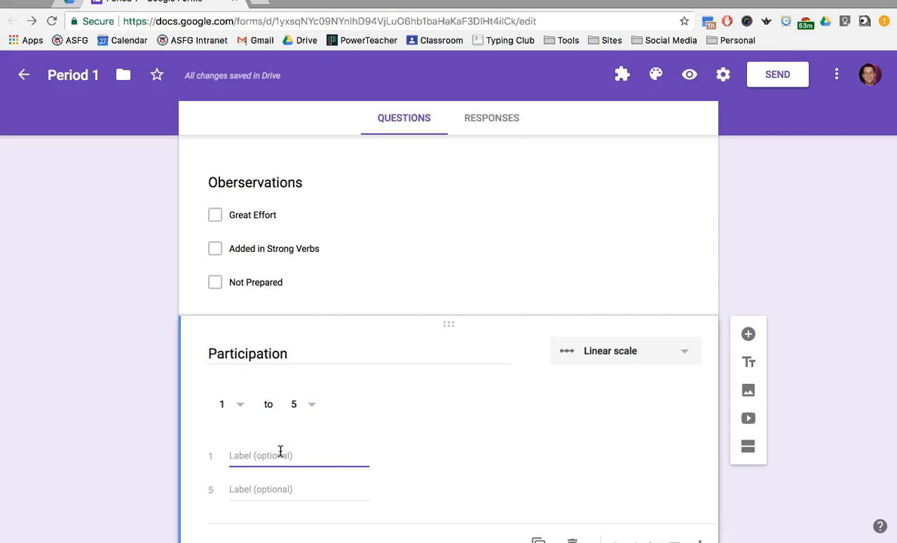
{"action": "type", "text": "None"}
{"action": "left_click", "coordinate": [288, 494]}
{"action": "type", "text": "Excellent"}
Add a paragraph question titled "Comments" below the Participation scale
{"action": "scroll", "coordinate": [288, 495], "scroll_direction": "down", "scroll_amount": 1}
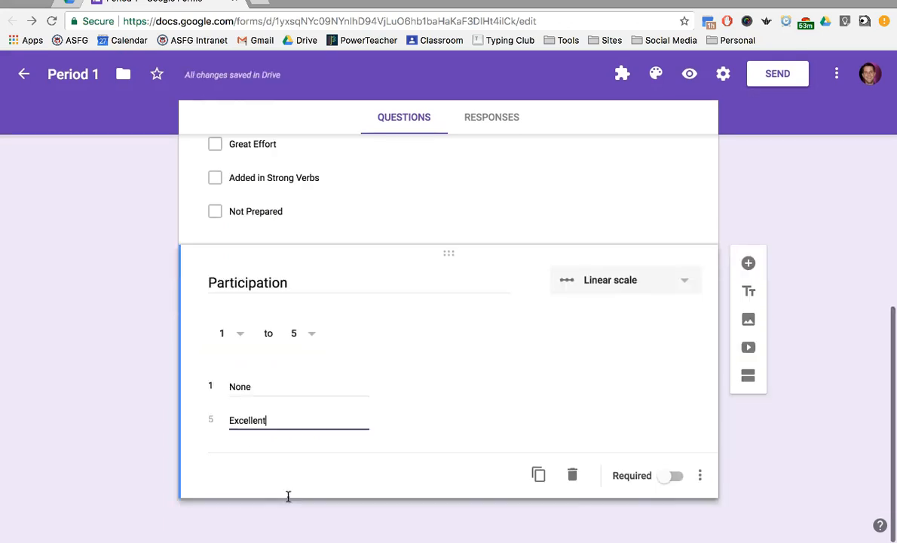
{"action": "left_click", "coordinate": [753, 264]}
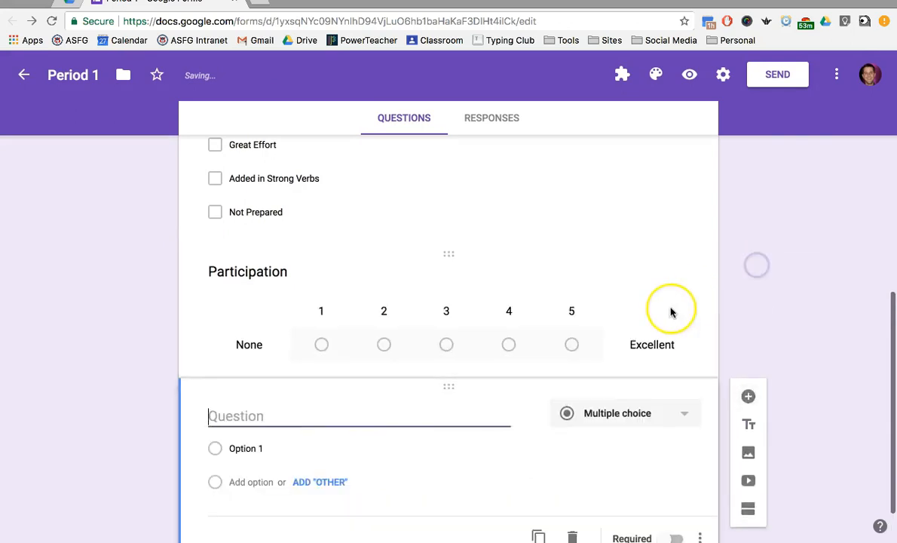
{"action": "type", "text": "Comments"}
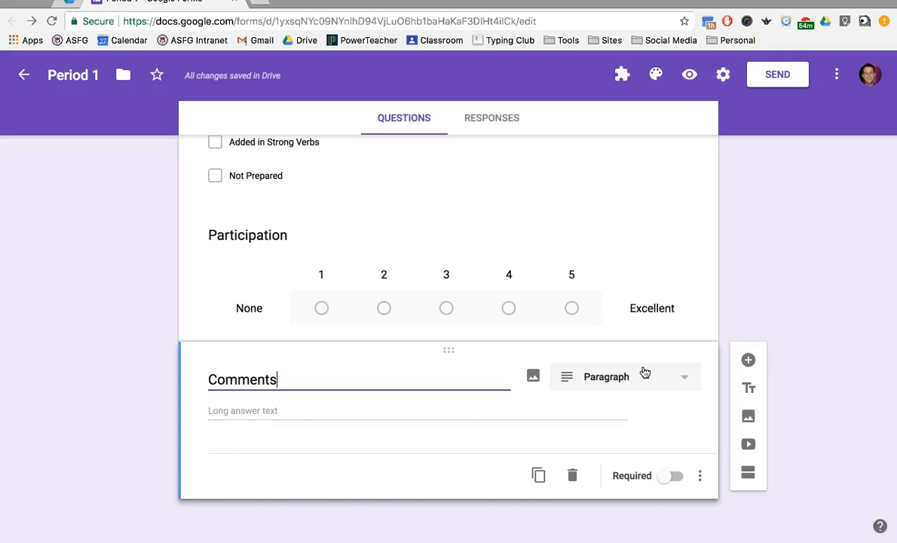
{"action": "left_click", "coordinate": [781, 271]}
Open the docAppender add-on's sidebar for the form
{"action": "scroll", "coordinate": [784, 272], "scroll_direction": "up", "scroll_amount": 10}
{"action": "left_click", "coordinate": [630, 170]}
{"action": "left_click", "coordinate": [622, 73]}
{"action": "left_click", "coordinate": [647, 146]}
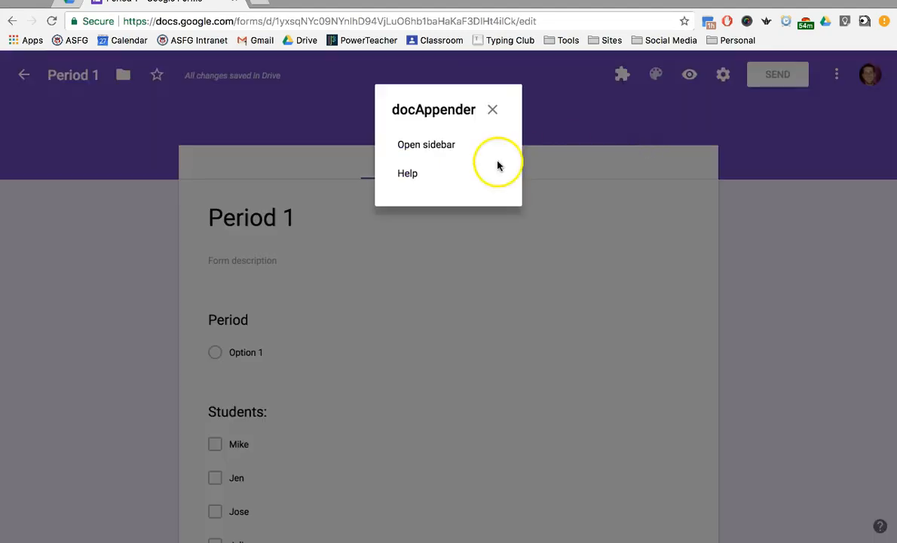
{"action": "left_click", "coordinate": [440, 144]}
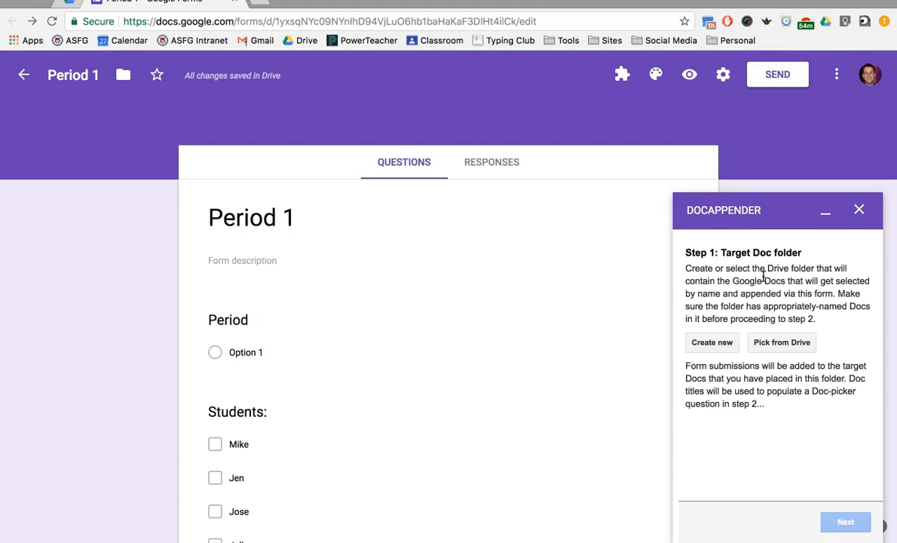
Pick the existing Drive folder "Test Grade" as docAppender's target Doc folder and continue to the doc-picker question
{"action": "left_click", "coordinate": [786, 344]}
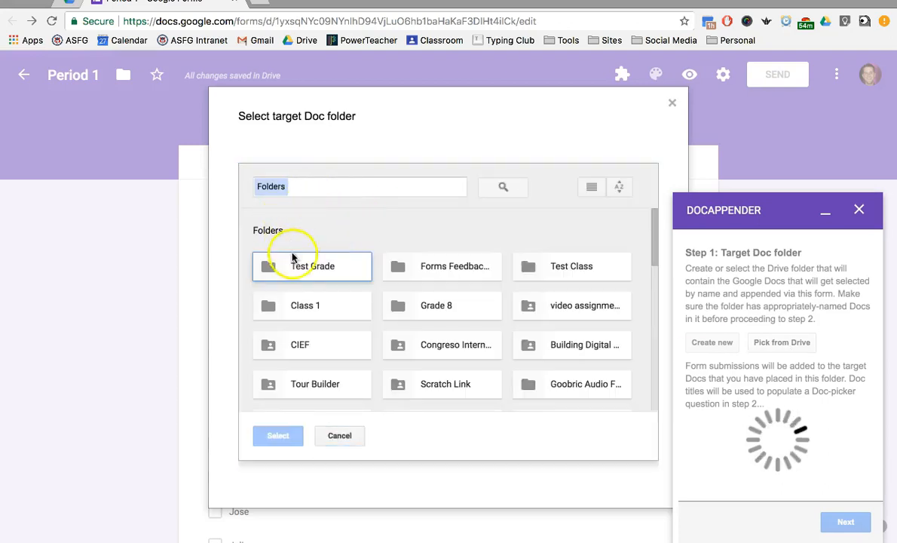
{"action": "left_click", "coordinate": [341, 183]}
{"action": "left_click", "coordinate": [340, 264]}
{"action": "left_click", "coordinate": [286, 435]}
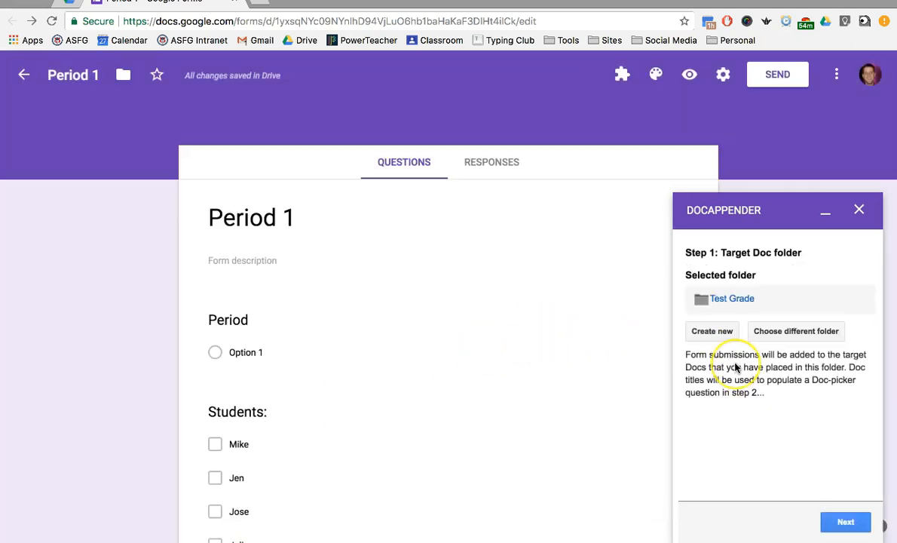
{"action": "scroll", "coordinate": [736, 367], "scroll_direction": "down", "scroll_amount": 1}
{"action": "left_click", "coordinate": [845, 521]}
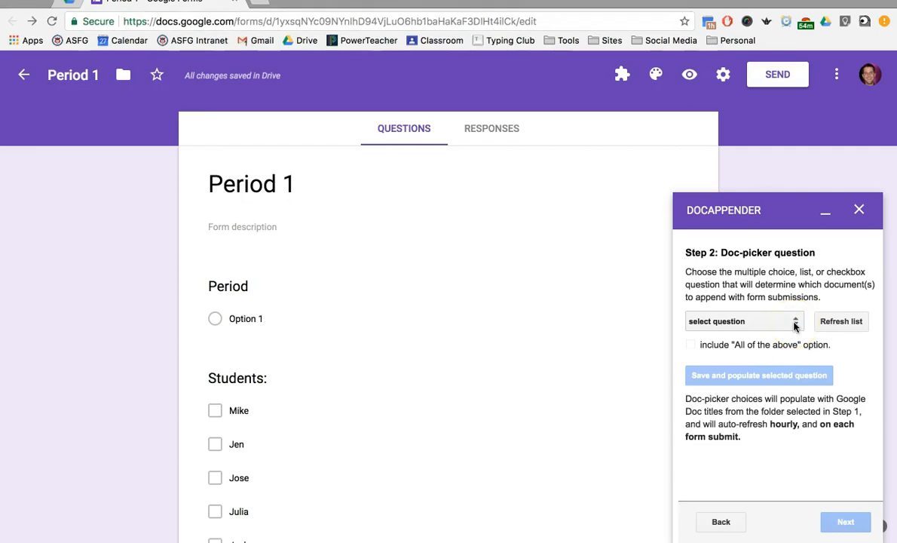
Refresh docAppender's list of questions available as the doc-picker question
{"action": "left_click", "coordinate": [794, 325]}
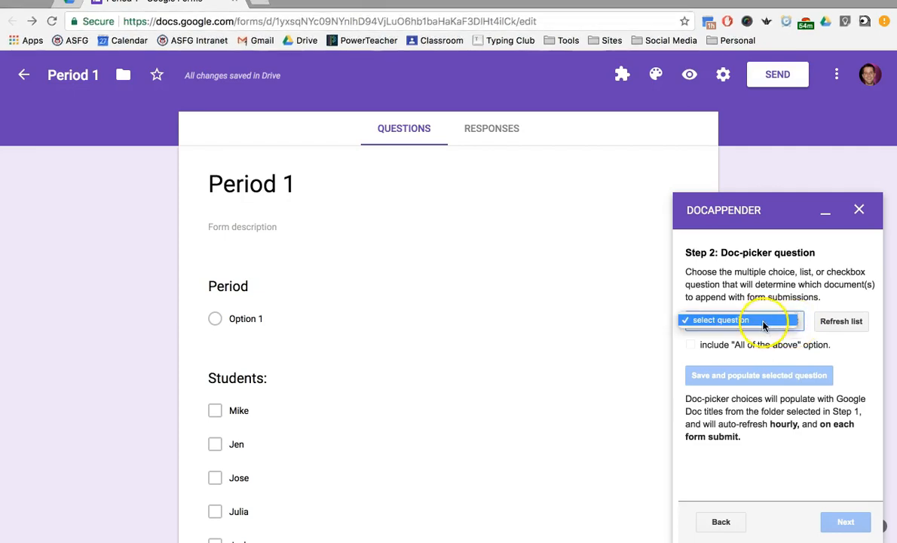
{"action": "left_click", "coordinate": [784, 319]}
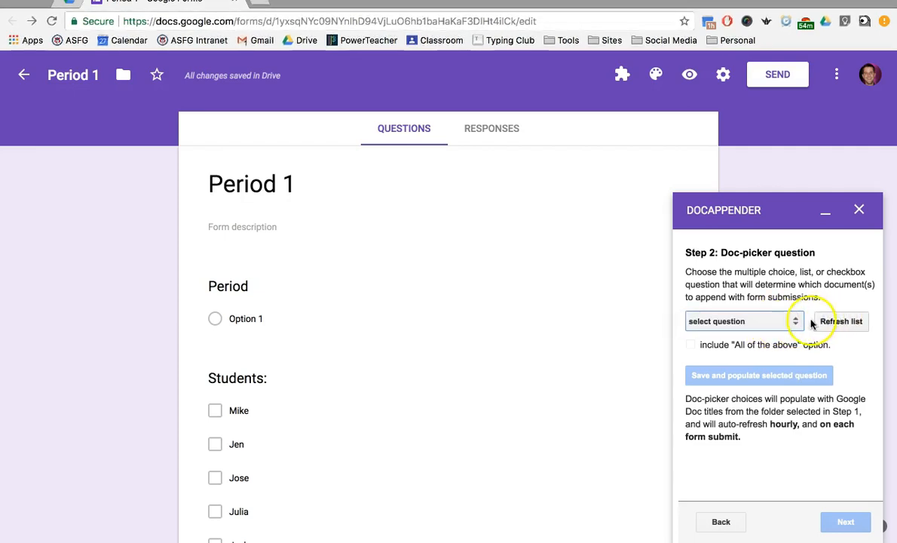
{"action": "left_click", "coordinate": [799, 323]}
{"action": "left_click", "coordinate": [839, 325]}
{"action": "left_click", "coordinate": [839, 326]}
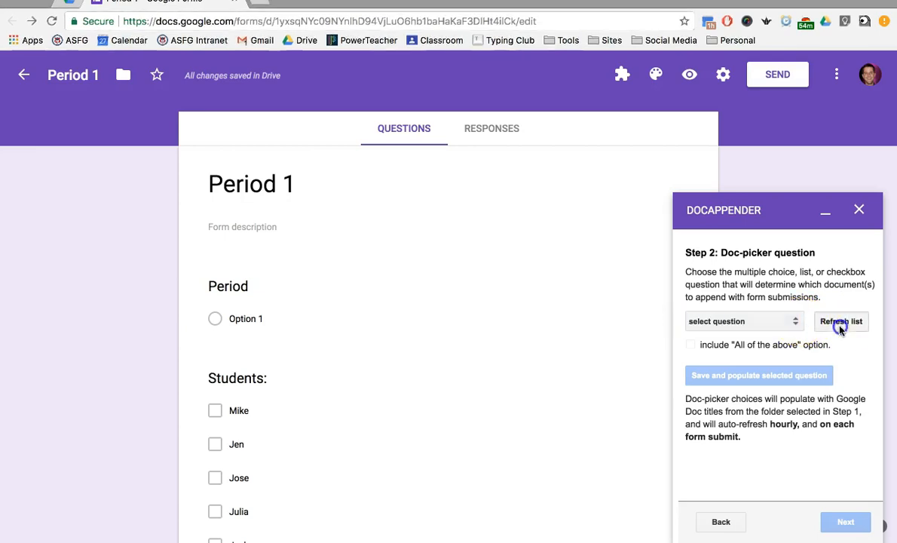
Choose Period as the doc-picker question, save and populate it with the folder's Doc titles, and continue to the form values
{"action": "left_click", "coordinate": [796, 323]}
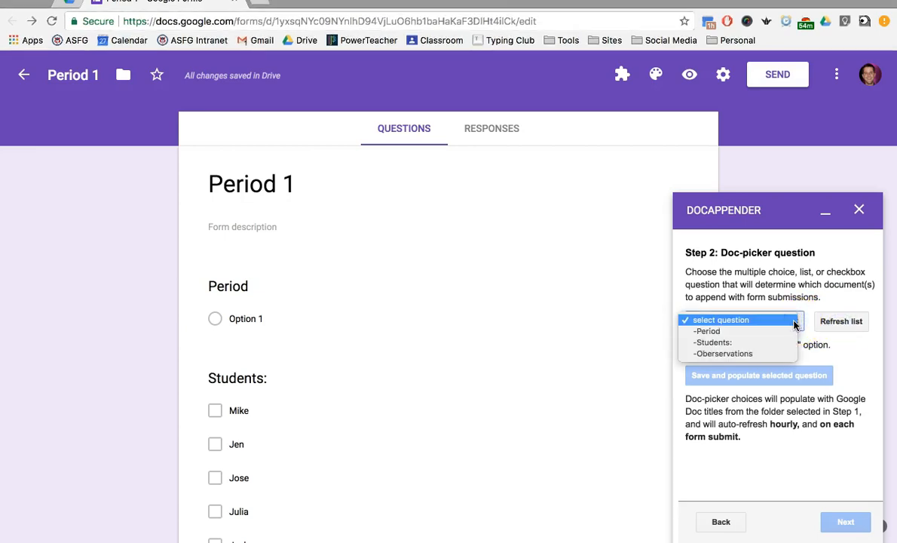
{"action": "left_click", "coordinate": [782, 331]}
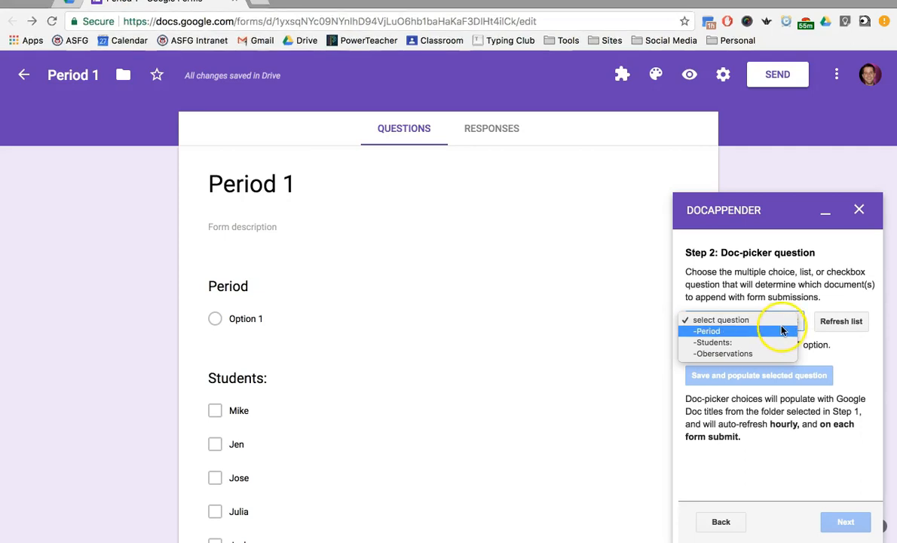
{"action": "left_click", "coordinate": [776, 376]}
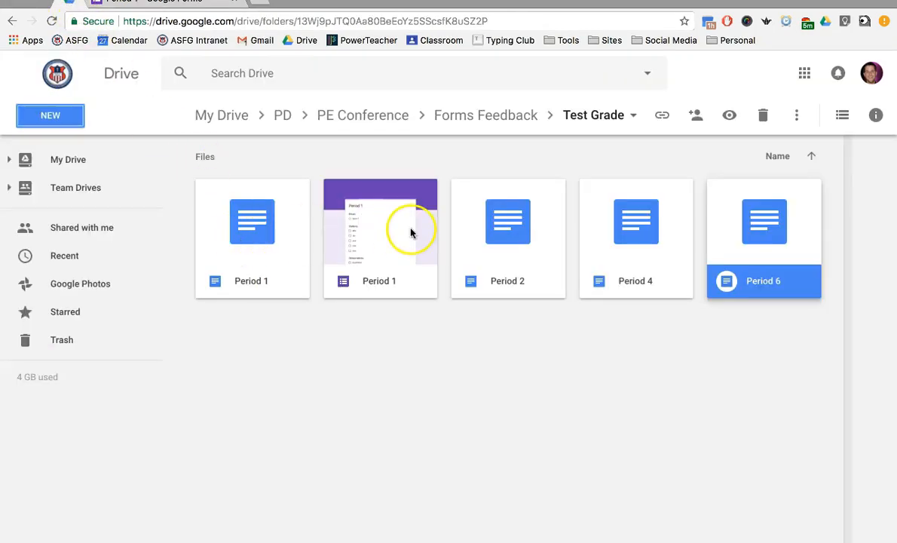
{"action": "left_click", "coordinate": [215, 4]}
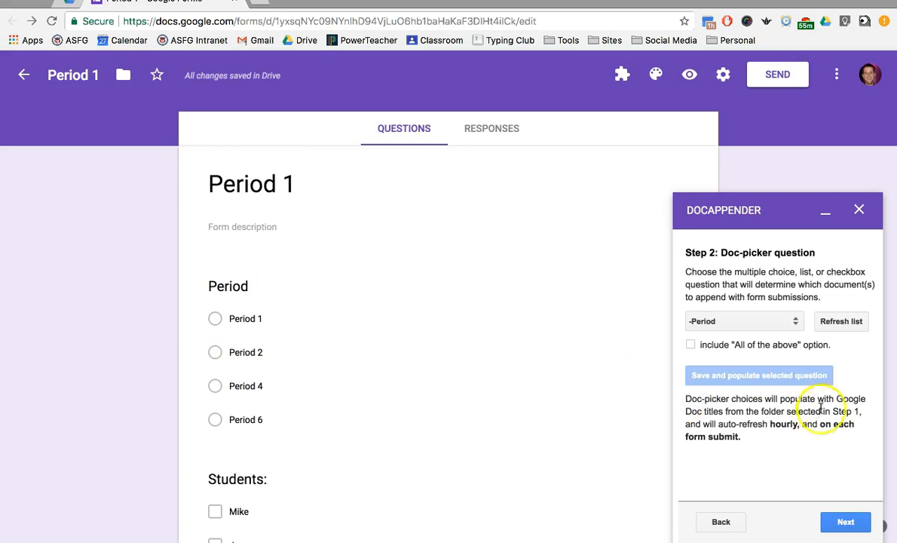
{"action": "left_click", "coordinate": [844, 520]}
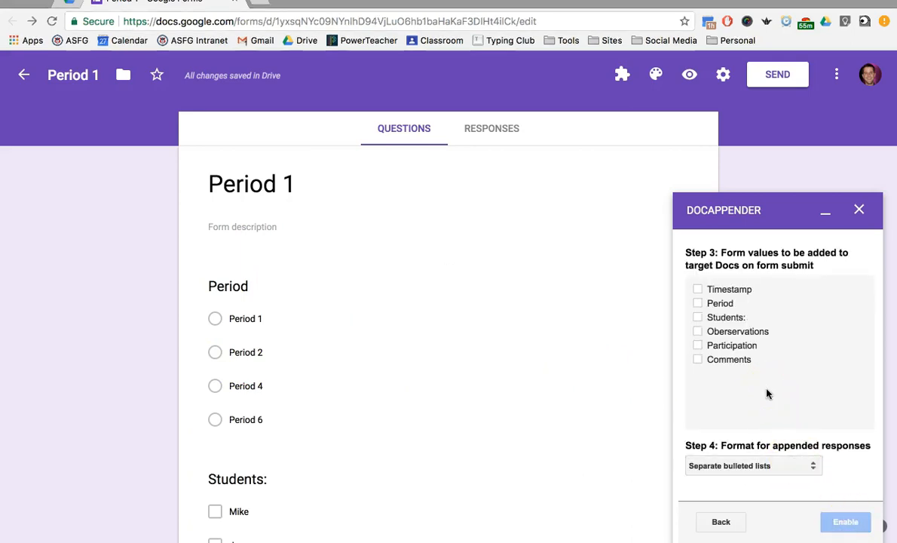
Include Timestamp, Students, Oberservations, Participation and Comments in the form values added to the target Docs
{"action": "left_click", "coordinate": [697, 291]}
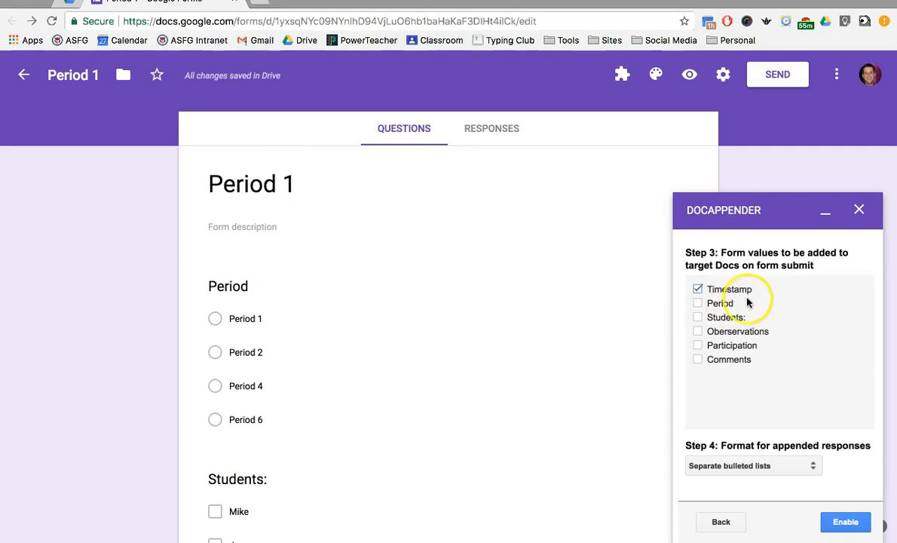
{"action": "left_click", "coordinate": [698, 332]}
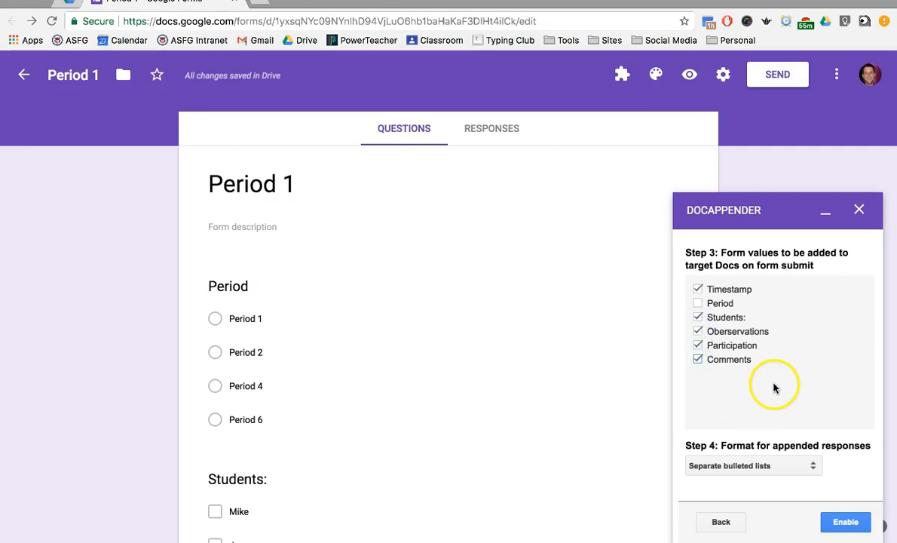
{"action": "scroll", "coordinate": [777, 384], "scroll_direction": "down", "scroll_amount": 1}
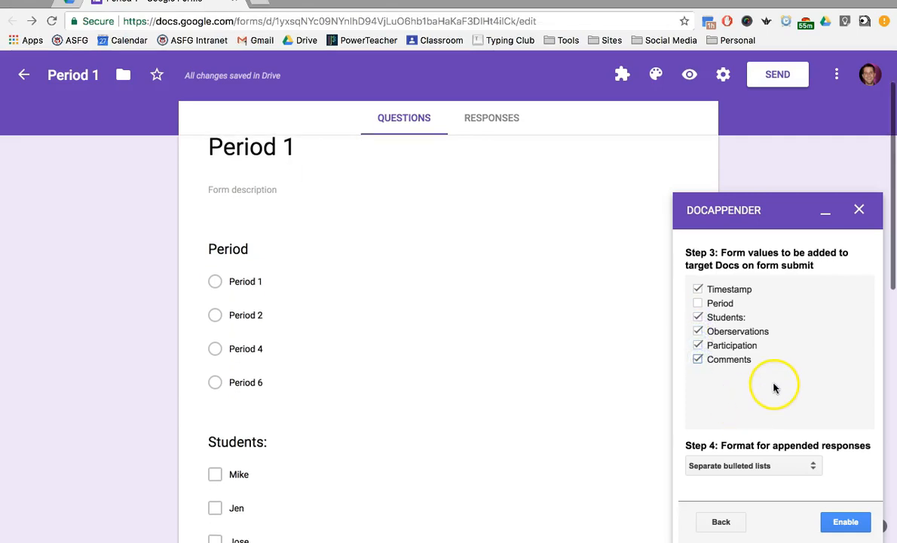
Set the format for appended responses to "Rows in a single horizontal table" and enable docAppender
{"action": "left_click", "coordinate": [813, 468]}
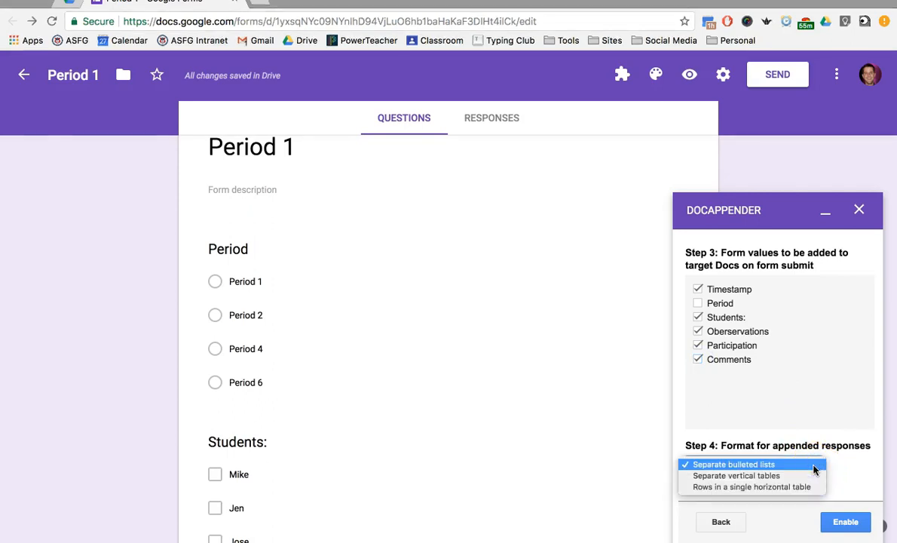
{"action": "left_click", "coordinate": [802, 480]}
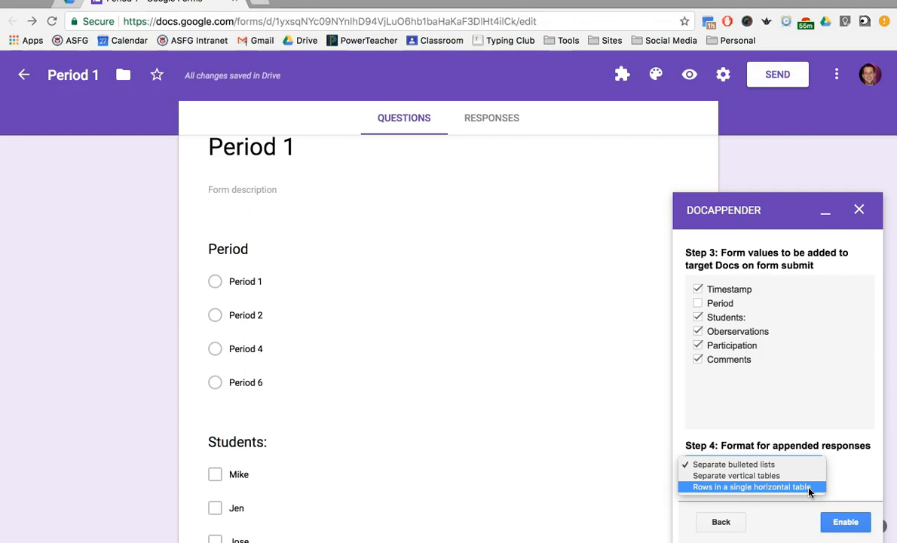
{"action": "left_click", "coordinate": [810, 487]}
{"action": "left_click", "coordinate": [850, 521]}
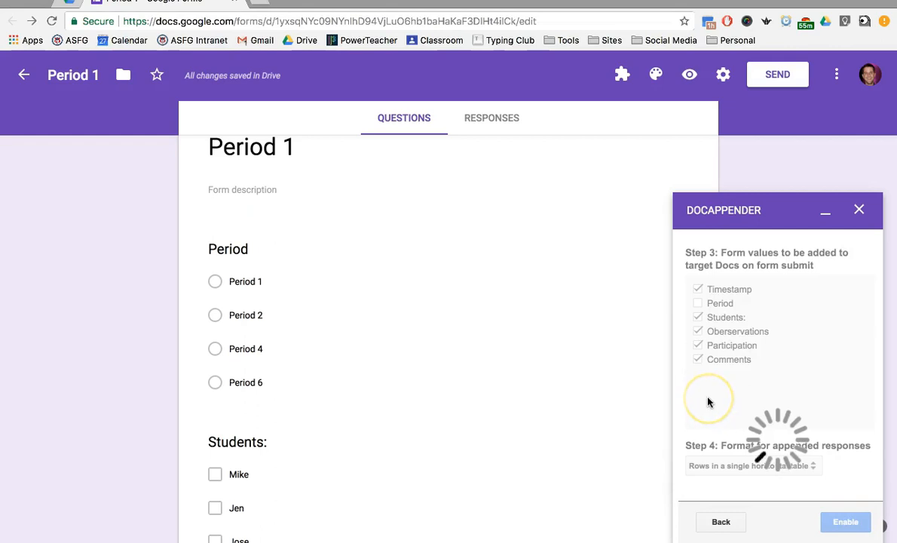
Preview the form and answer it with Period 1, the first student, and the observations Great Effort and Not Prepared
{"action": "left_click", "coordinate": [689, 78]}
{"action": "left_click", "coordinate": [255, 301]}
{"action": "scroll", "coordinate": [252, 309], "scroll_direction": "down", "scroll_amount": 2}
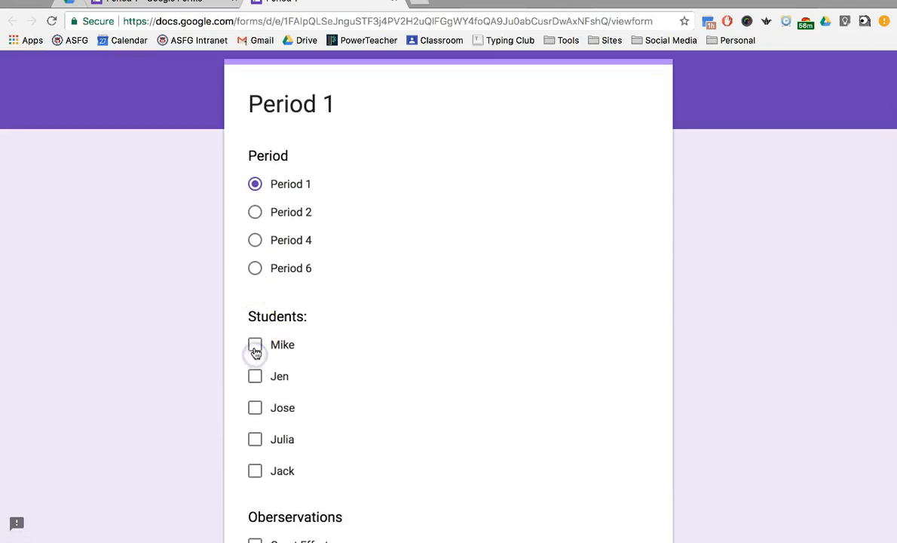
{"action": "left_click", "coordinate": [255, 348]}
{"action": "scroll", "coordinate": [252, 350], "scroll_direction": "down", "scroll_amount": 3}
{"action": "left_click", "coordinate": [254, 385]}
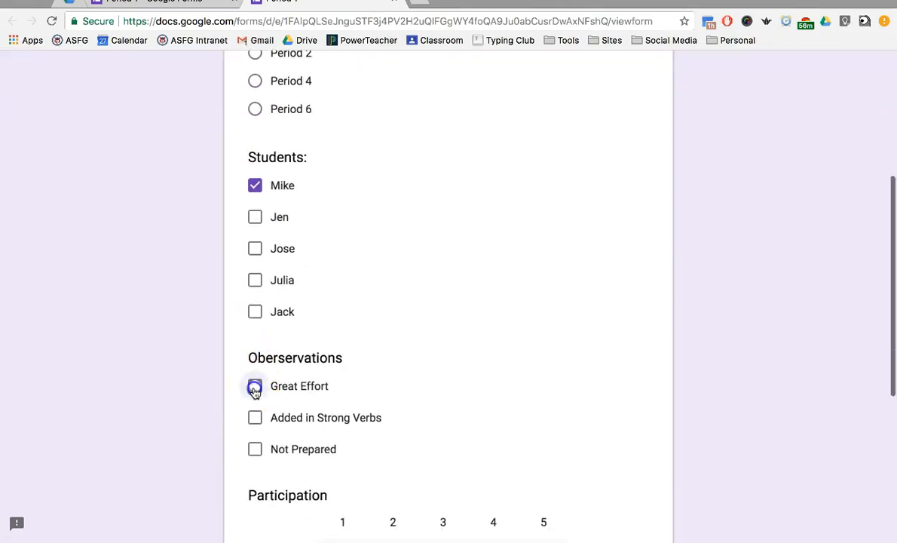
{"action": "left_click", "coordinate": [256, 452]}
Rate Participation 5, enter the comment "Make any comments here" and submit the response
{"action": "scroll", "coordinate": [256, 453], "scroll_direction": "down", "scroll_amount": 3}
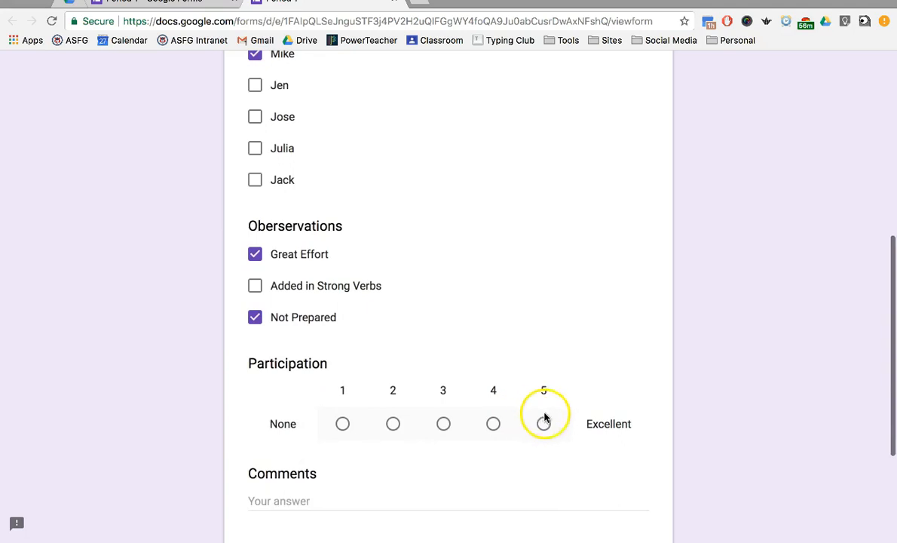
{"action": "left_click", "coordinate": [544, 424]}
{"action": "scroll", "coordinate": [449, 420], "scroll_direction": "down", "scroll_amount": 3}
{"action": "left_click", "coordinate": [319, 331]}
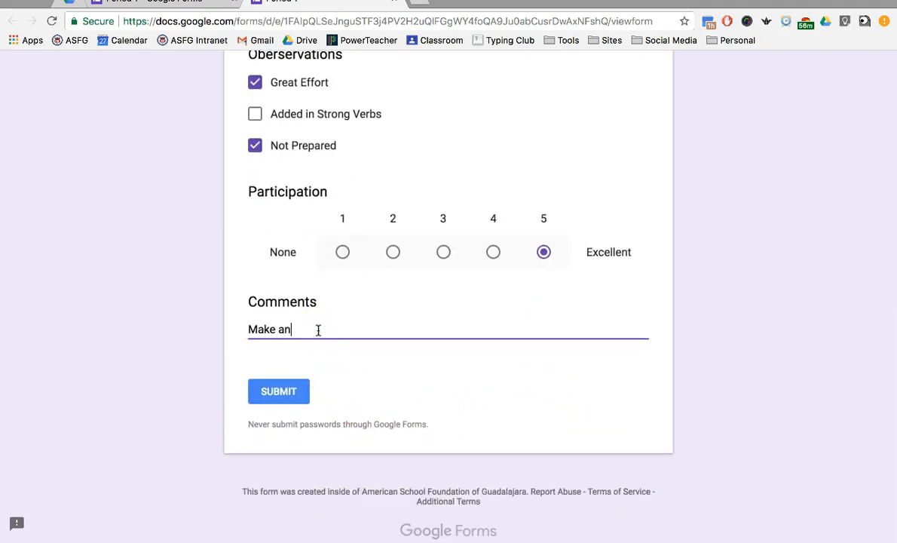
{"action": "type", "text": "Make any comments here"}
{"action": "left_click", "coordinate": [257, 390]}
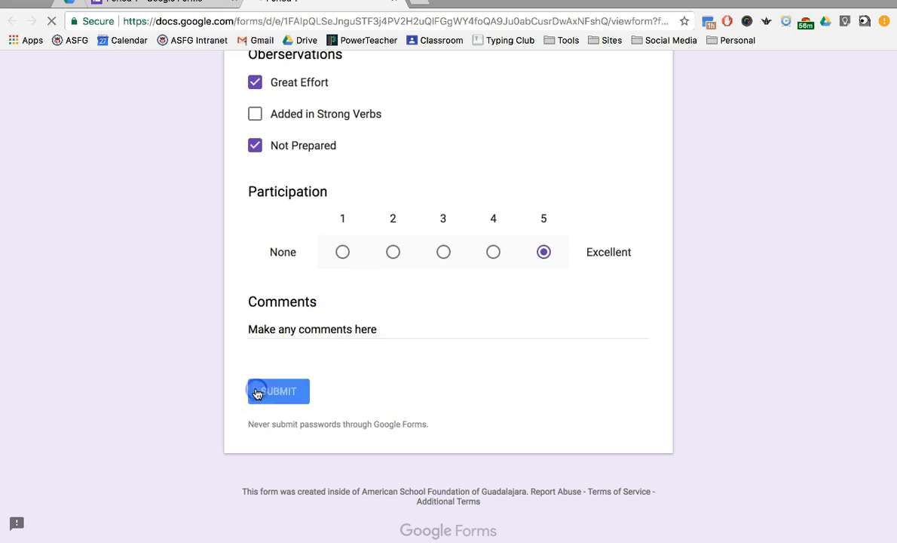
Open the Period 1 document from the Test Grade folder in Google Drive and reload it to check the appended response
{"action": "left_click", "coordinate": [89, 7]}
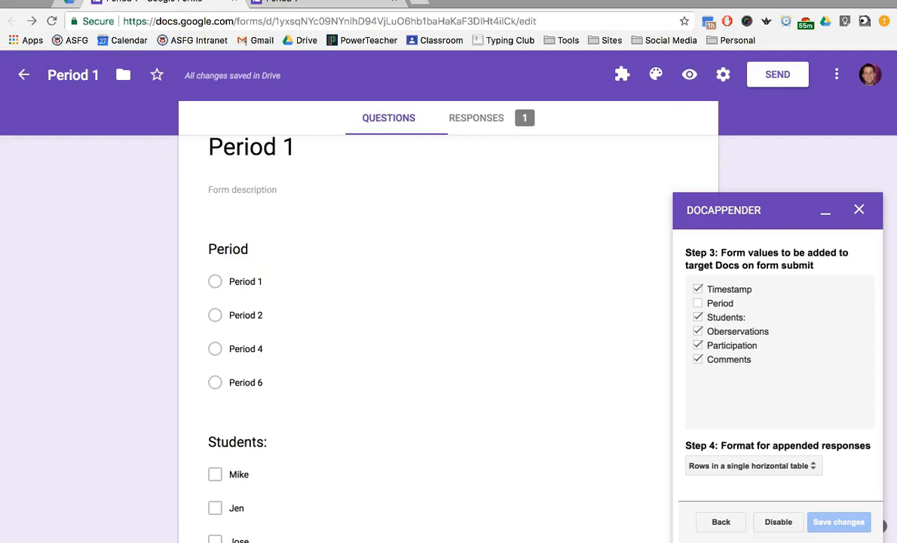
{"action": "left_click", "coordinate": [70, 4]}
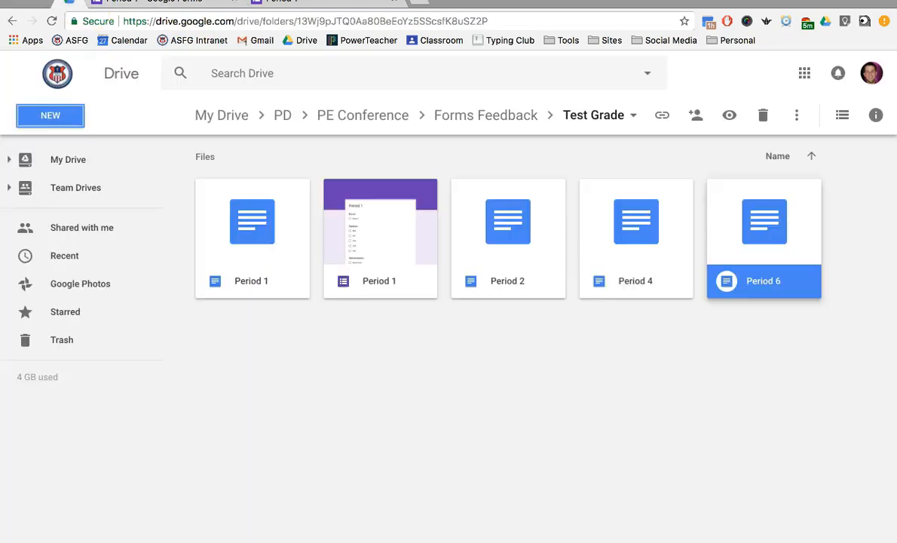
{"action": "double_click", "coordinate": [272, 262]}
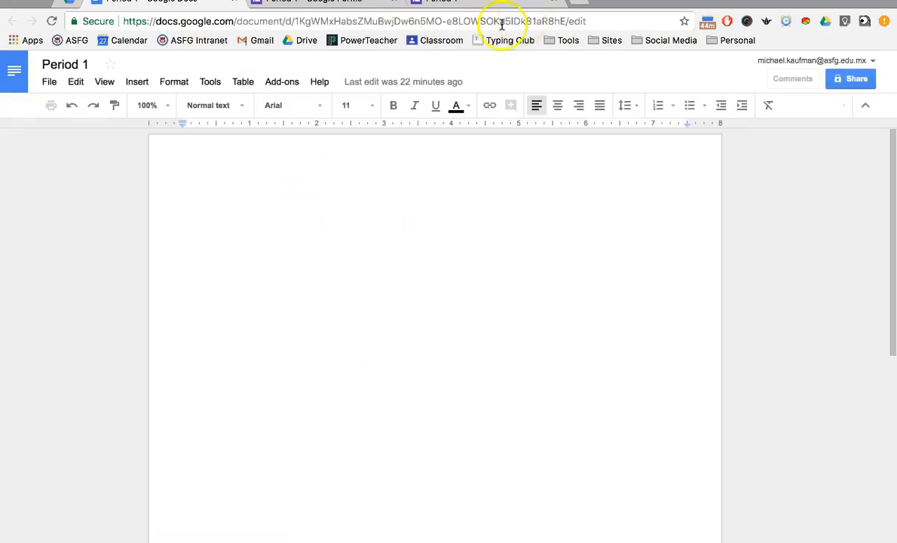
{"action": "left_click", "coordinate": [51, 21]}
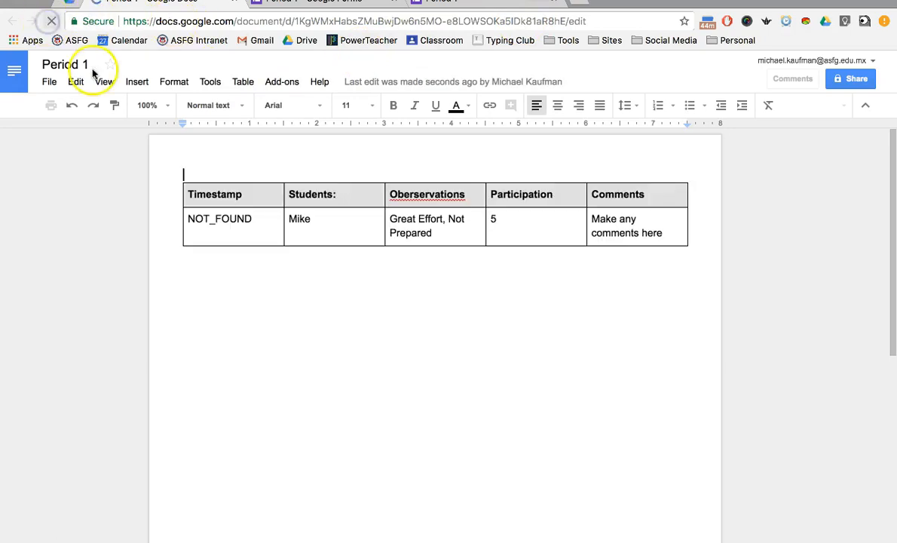